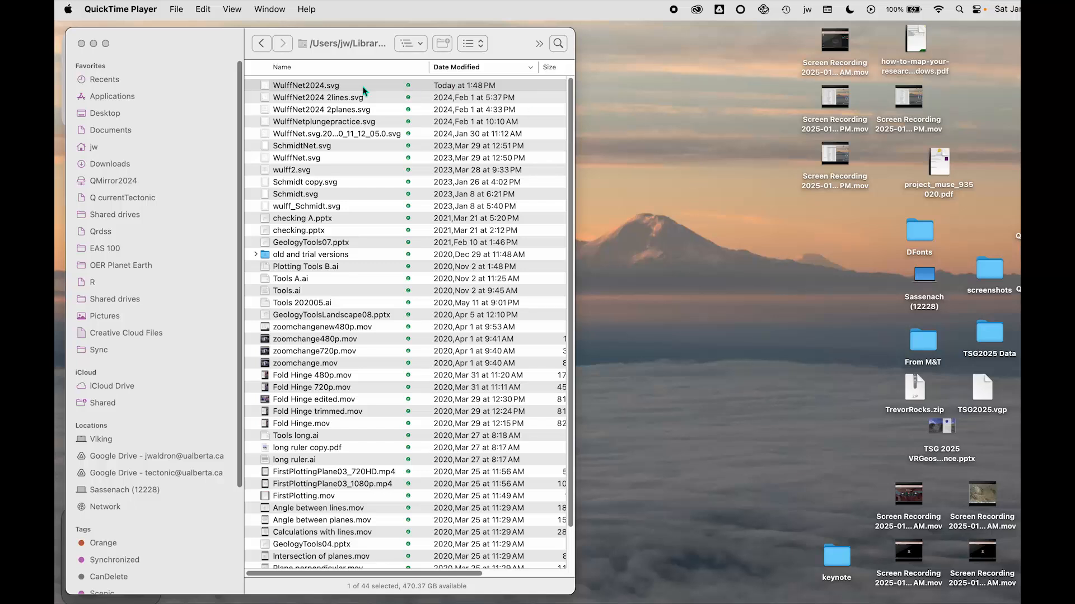
- Open the file WulffNet2024.svg in Inkscape
left_click(317, 90)
key("Return")
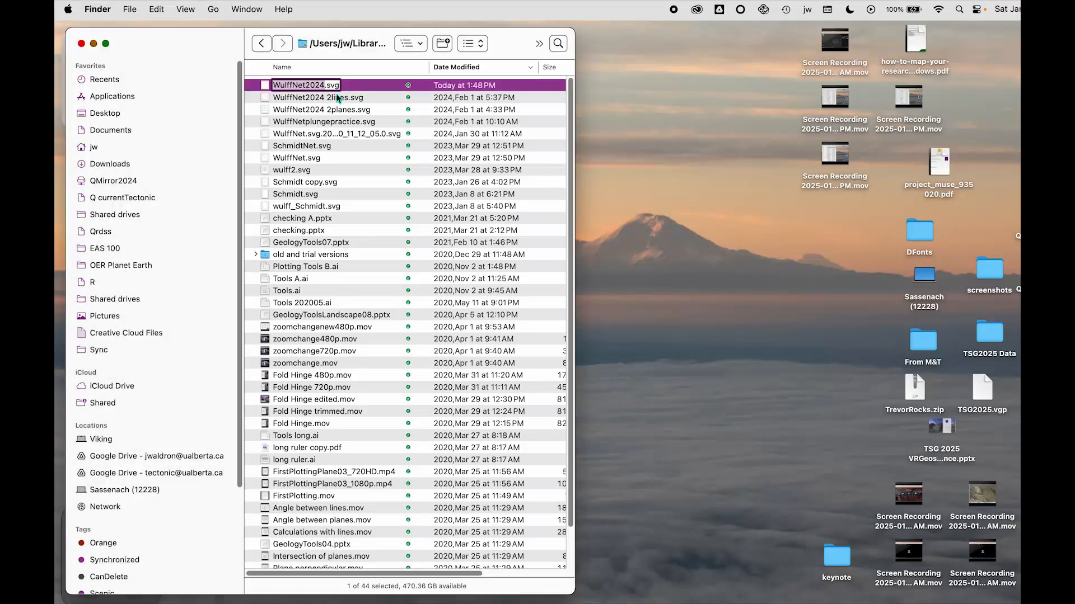
left_click(252, 90)
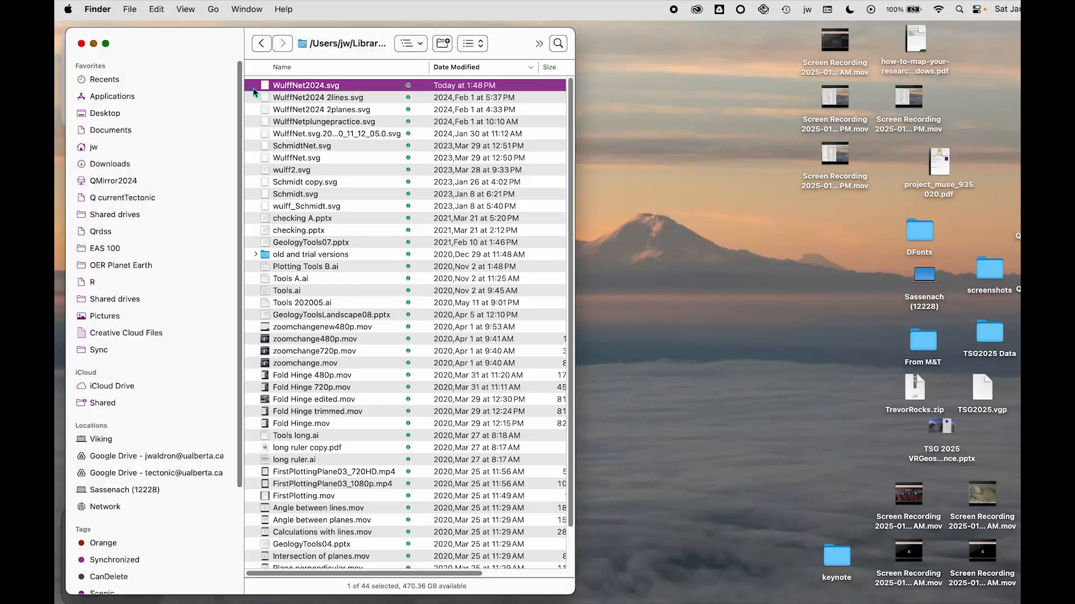
double_click(254, 91)
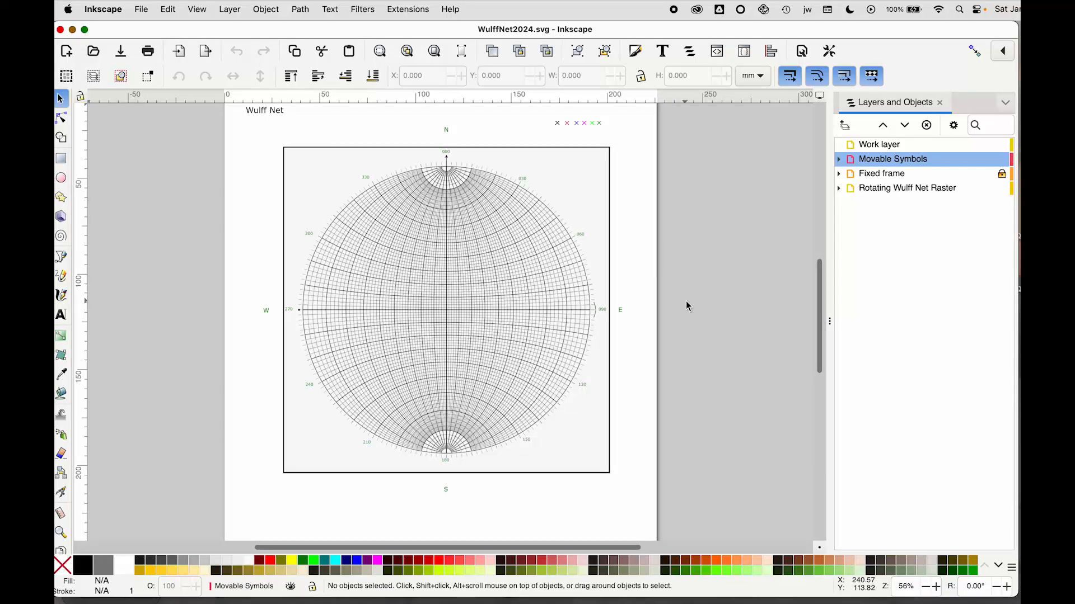
scroll(688, 306, "up", 2)
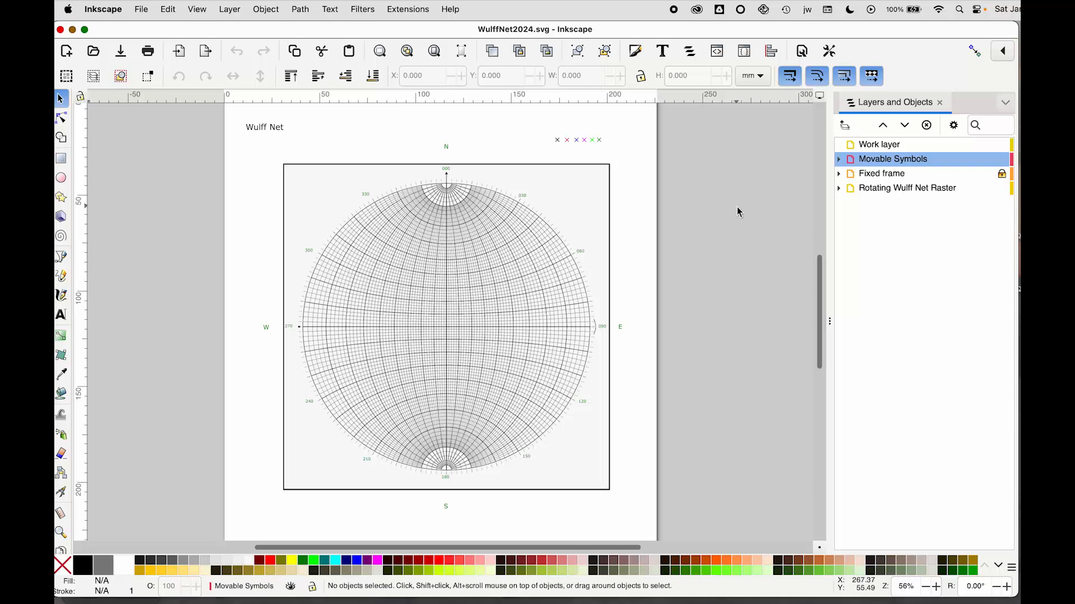
- Select the Wulff net and the end green cross in turn to check which layer each one belongs to
left_click(569, 199)
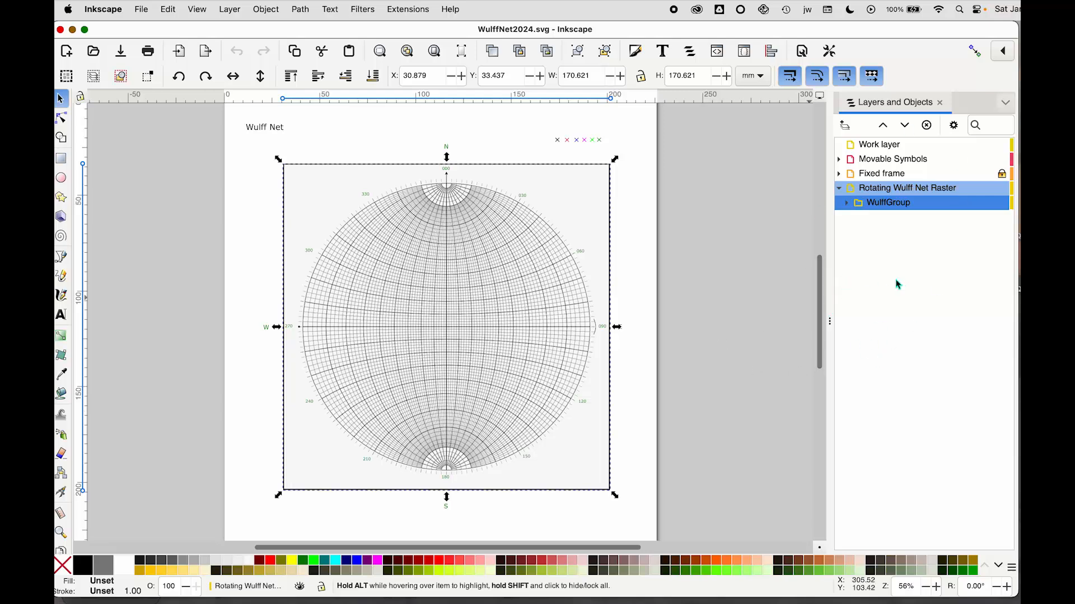
left_click(228, 9)
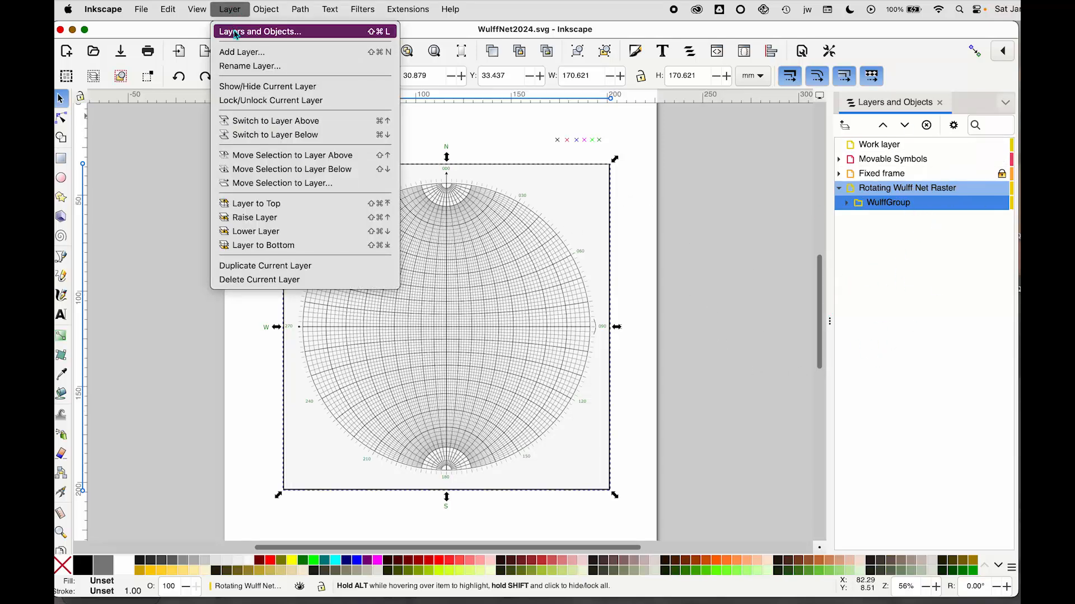
left_click(150, 208)
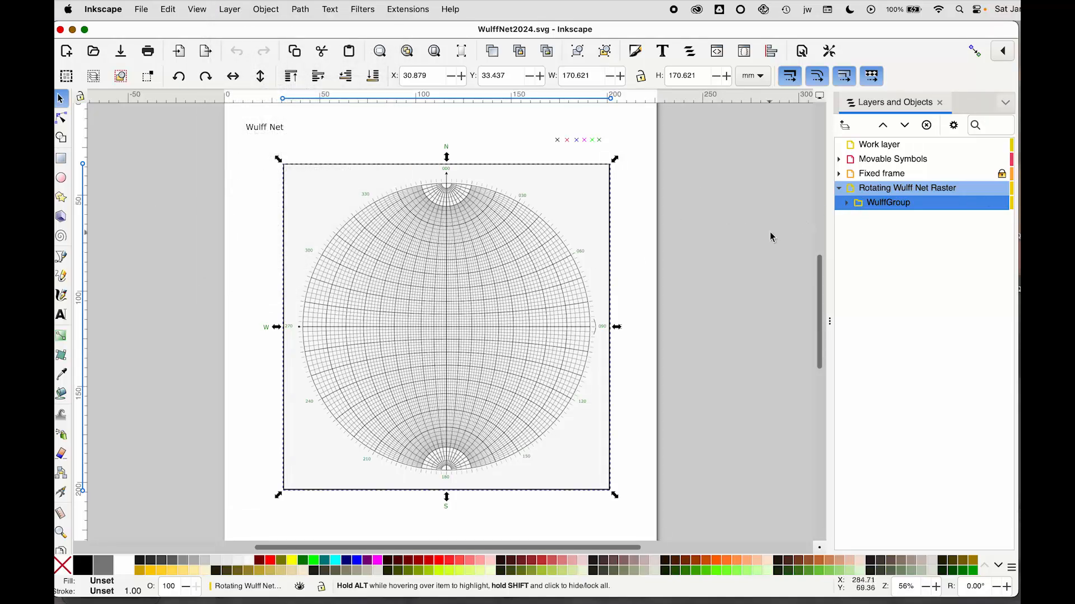
left_click(604, 144)
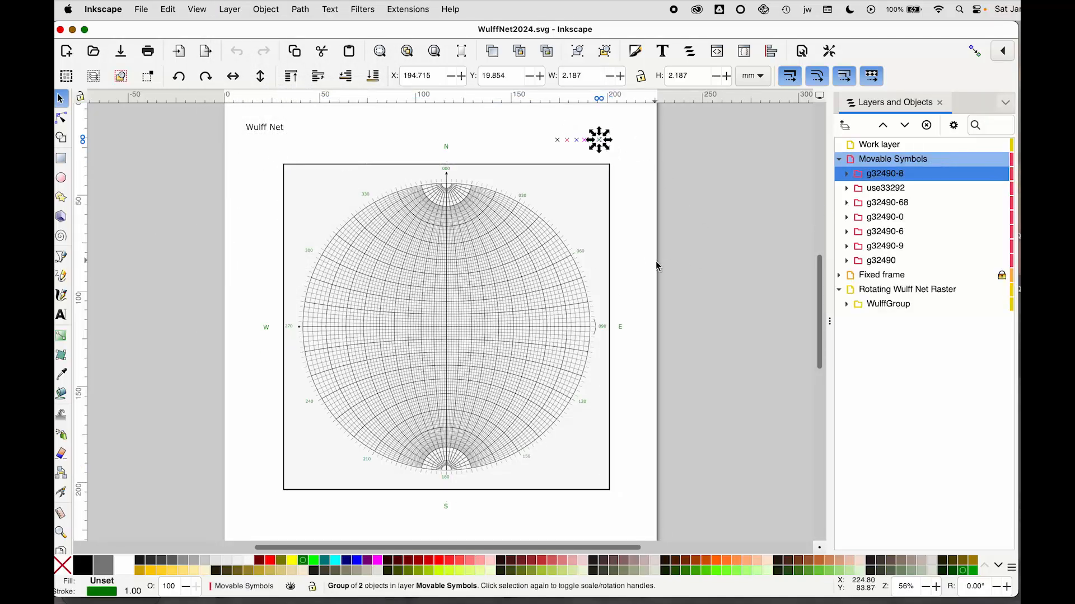
- Rotate the Wulff net group clockwise freehand until its north arrow points to about 120° on the fixed frame
left_click(601, 253)
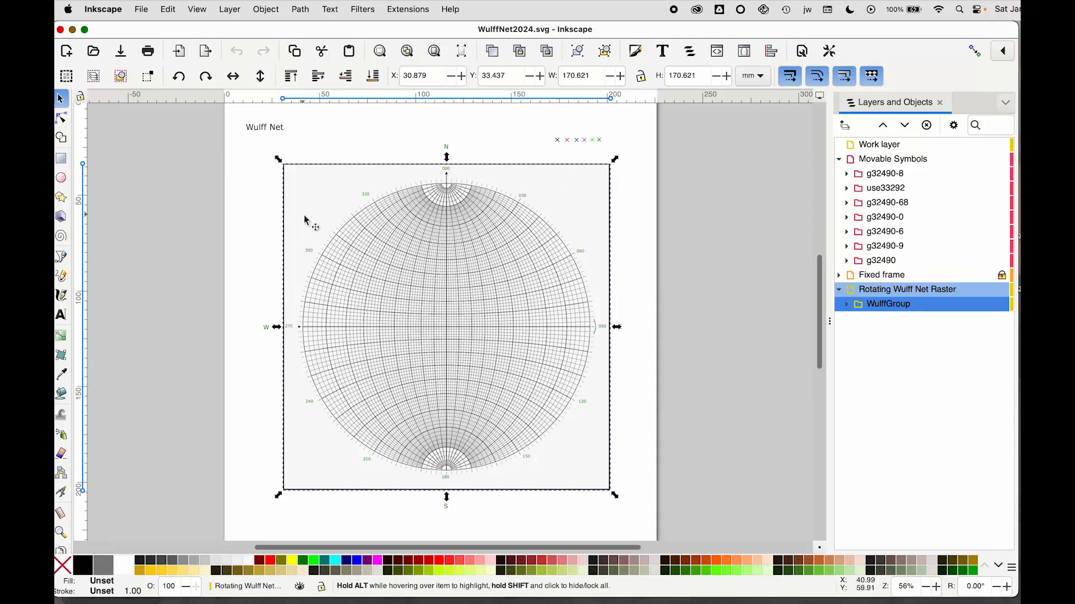
left_click(570, 191)
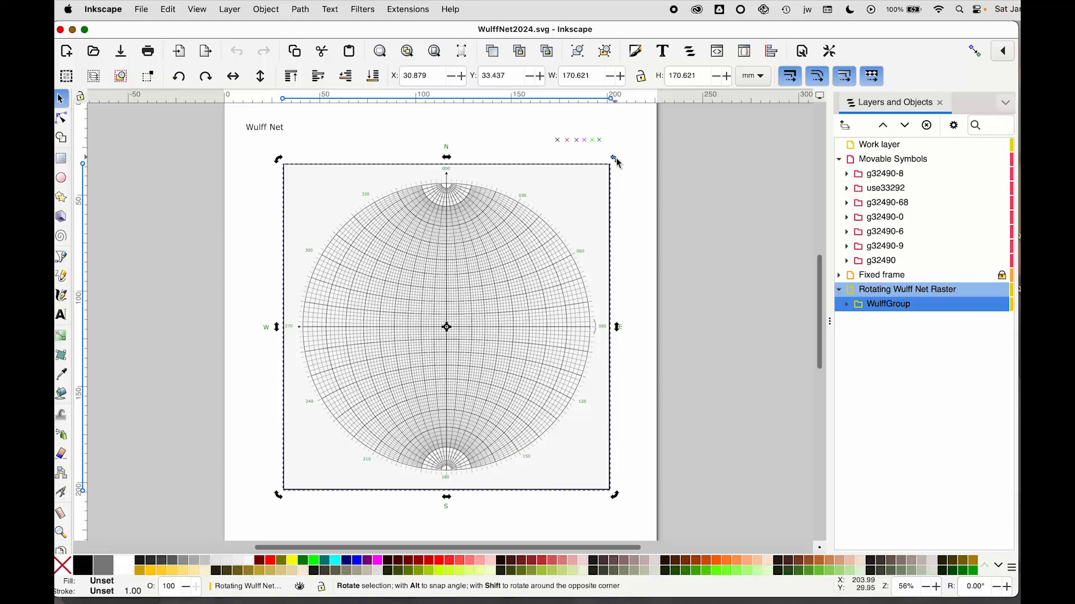
left_click_drag(618, 162, 619, 510)
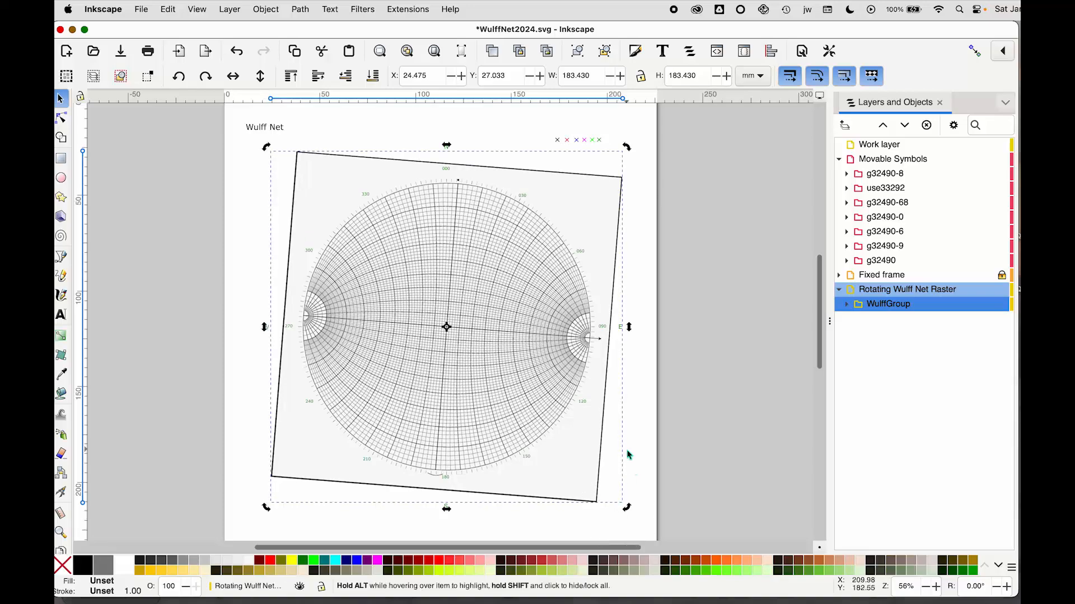
left_click_drag(627, 147, 628, 276)
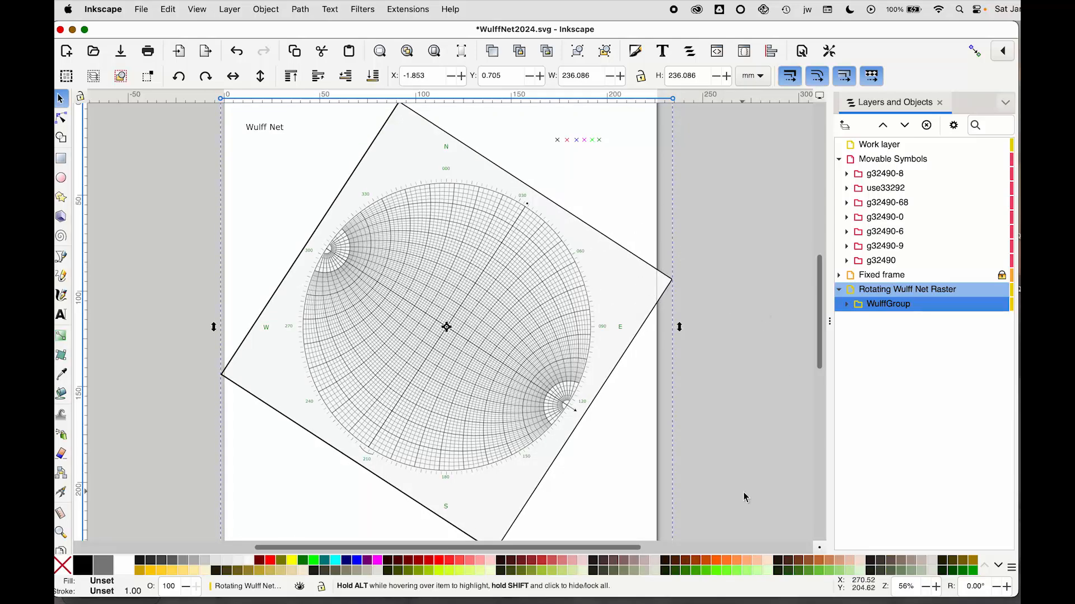
- Return the Wulff net group to its start orientation
scroll(744, 496, "down", 5)
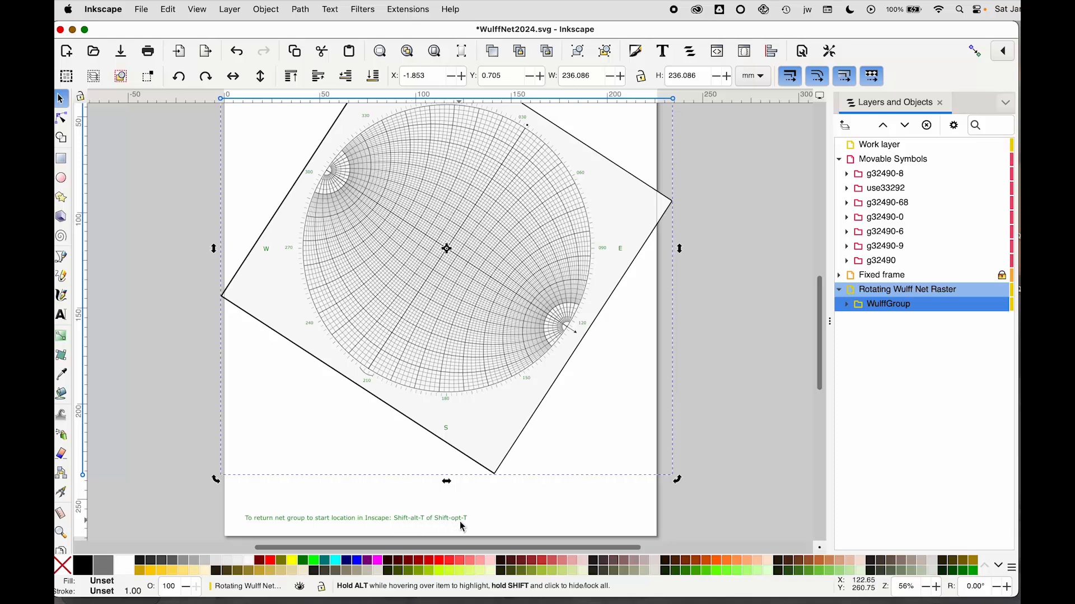
key("shift+alt+t")
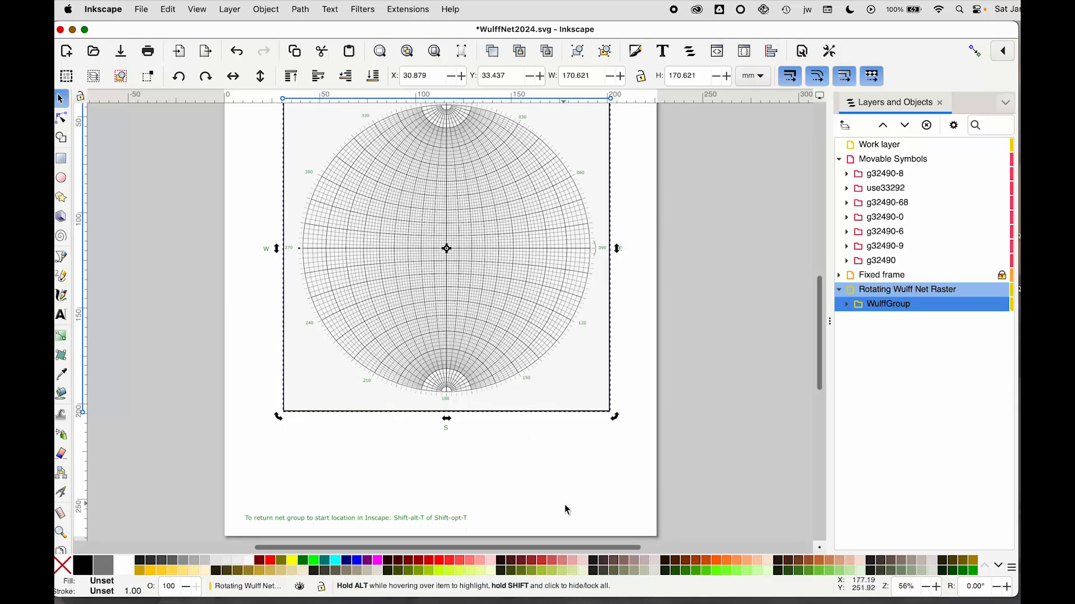
scroll(562, 504, "up", 5)
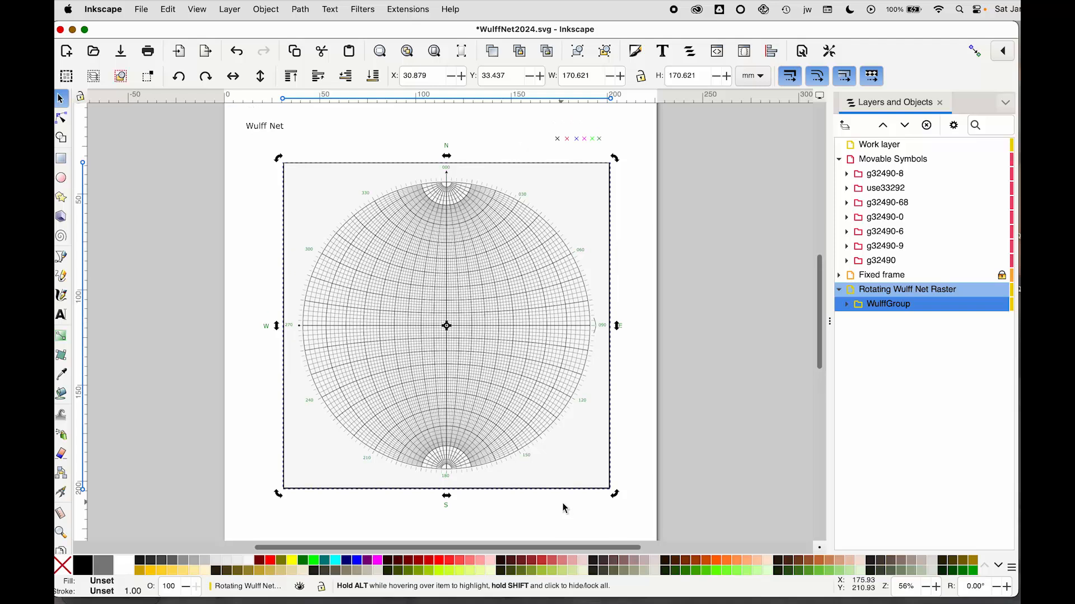
- Examine the contents of WulffGroup, selecting its rectangle, its image and the whole group, and collapse it again
left_click(846, 306)
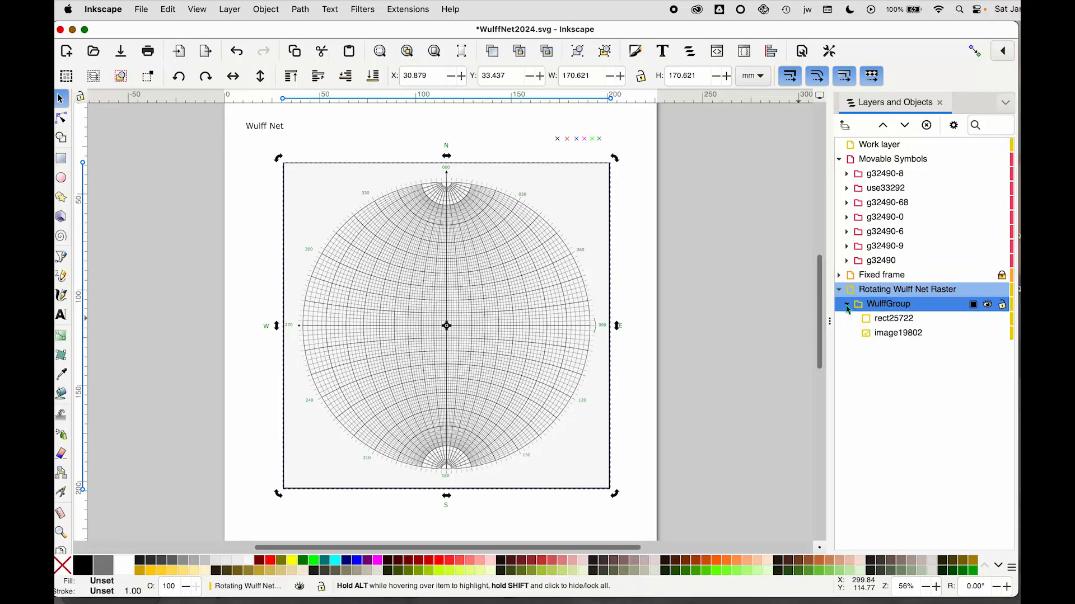
left_click(893, 324)
left_click(891, 332)
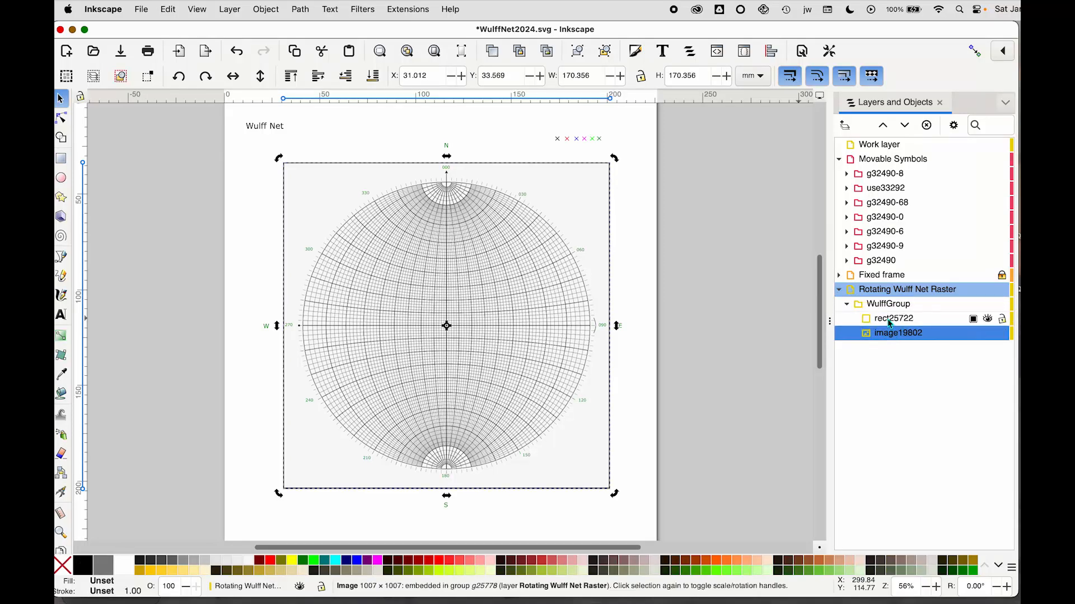
left_click(886, 320)
left_click(890, 333)
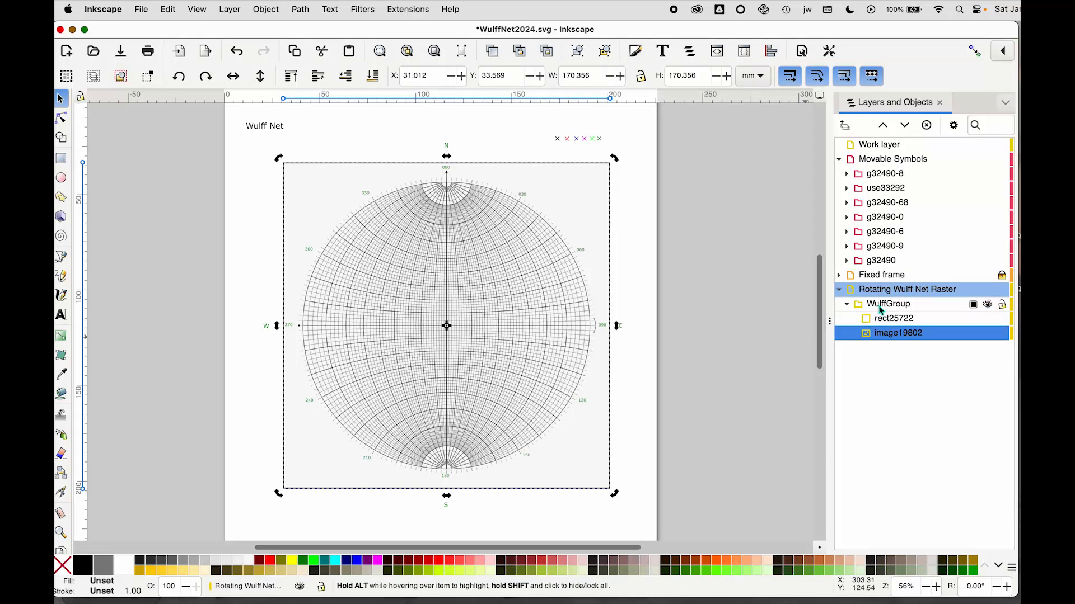
left_click(881, 310)
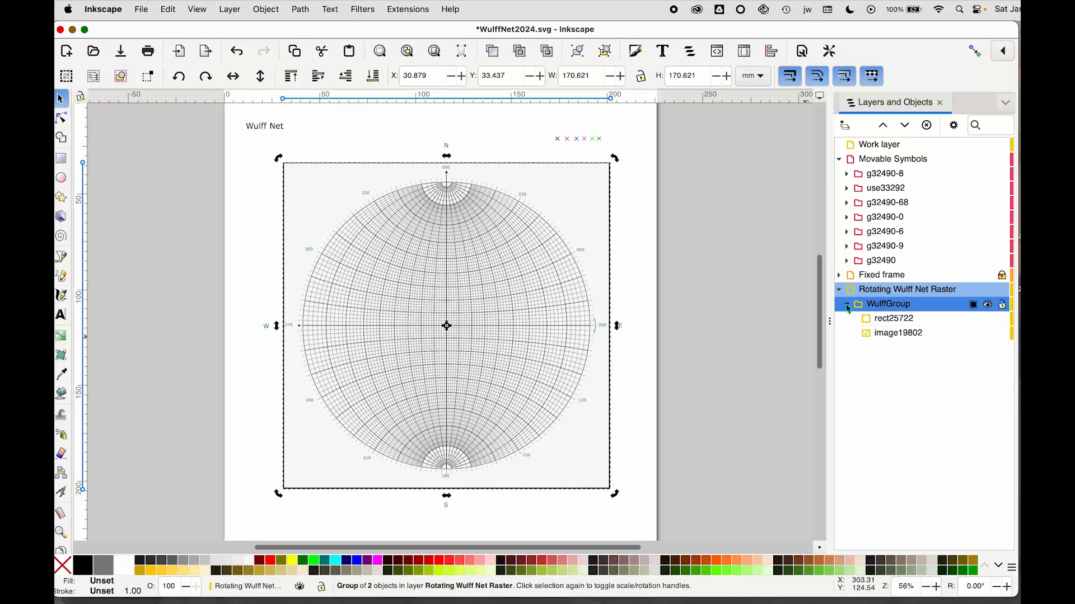
left_click(848, 306)
left_click(846, 304)
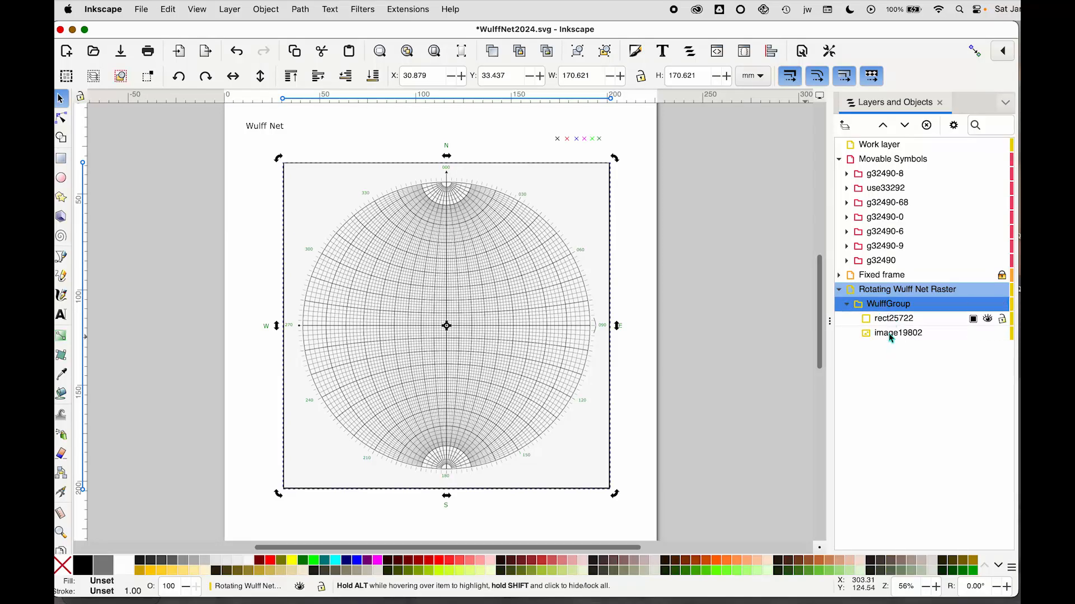
left_click(848, 305)
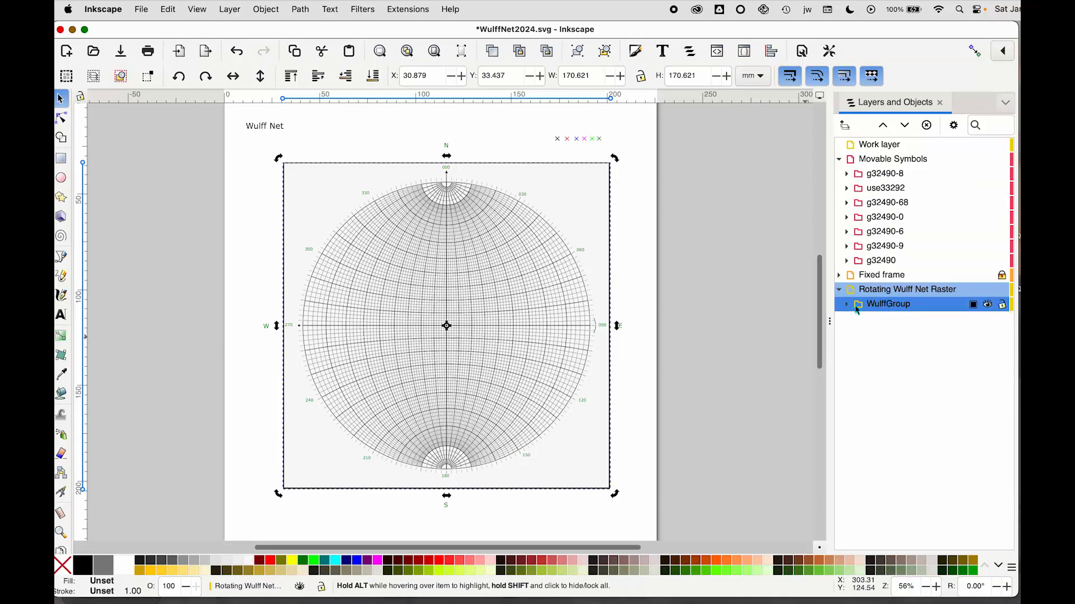
- Open the Transform rotation settings for the WulffGroup
left_click(892, 305)
left_click(892, 305)
left_click(264, 11)
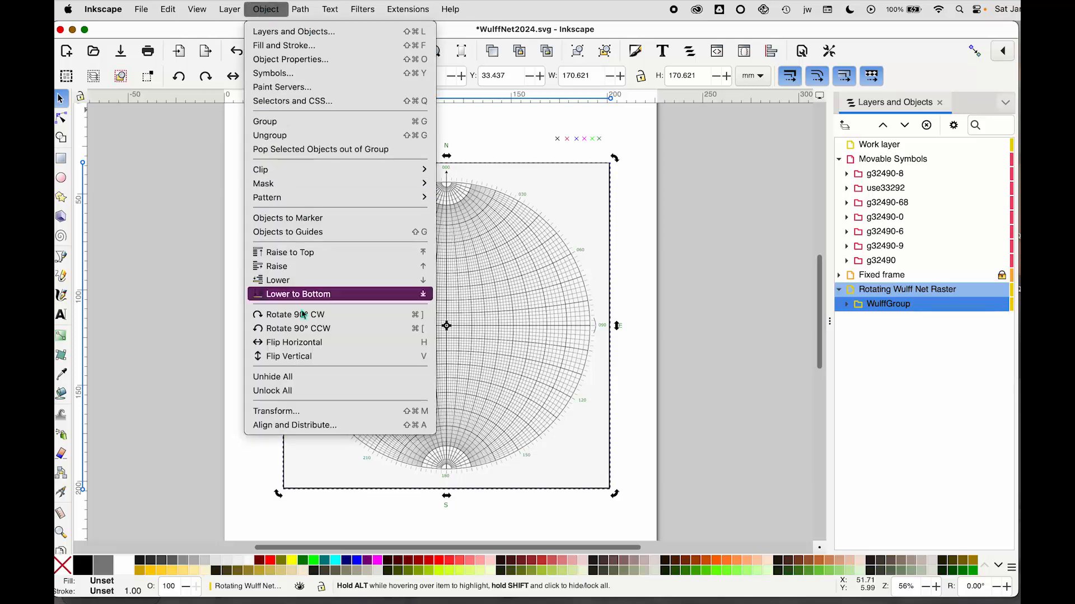
left_click(295, 412)
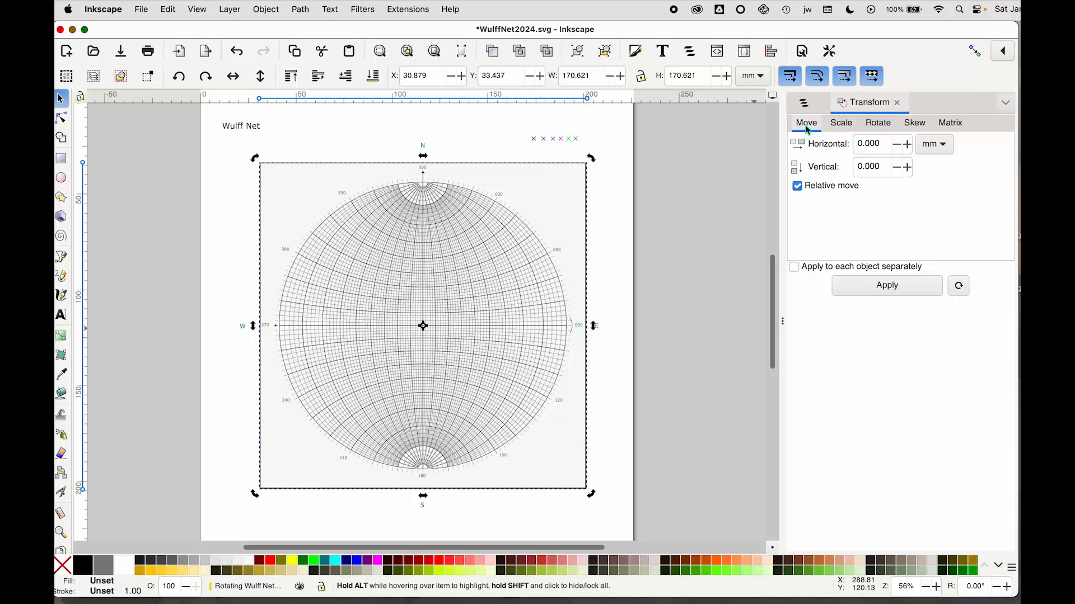
left_click(883, 127)
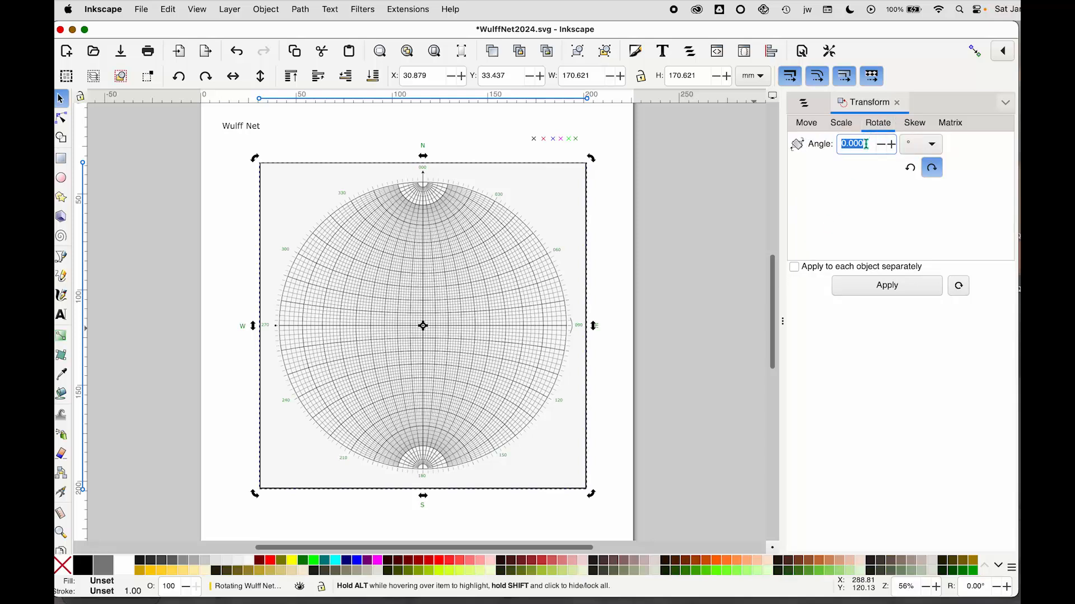
- Try rotating the WulffGroup clockwise by an angle of 123°
type("123")
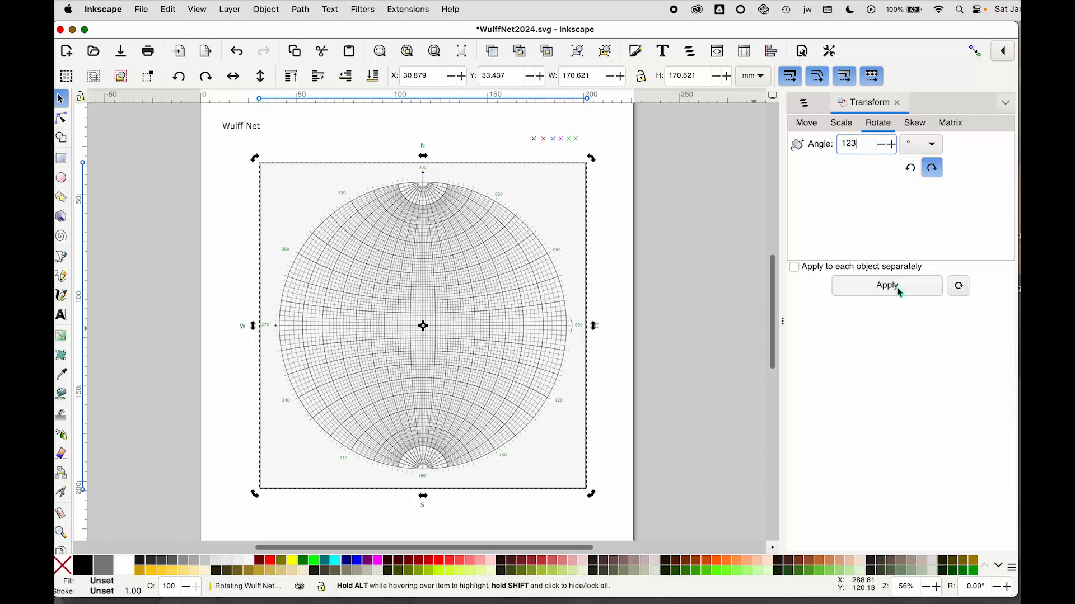
left_click(880, 290)
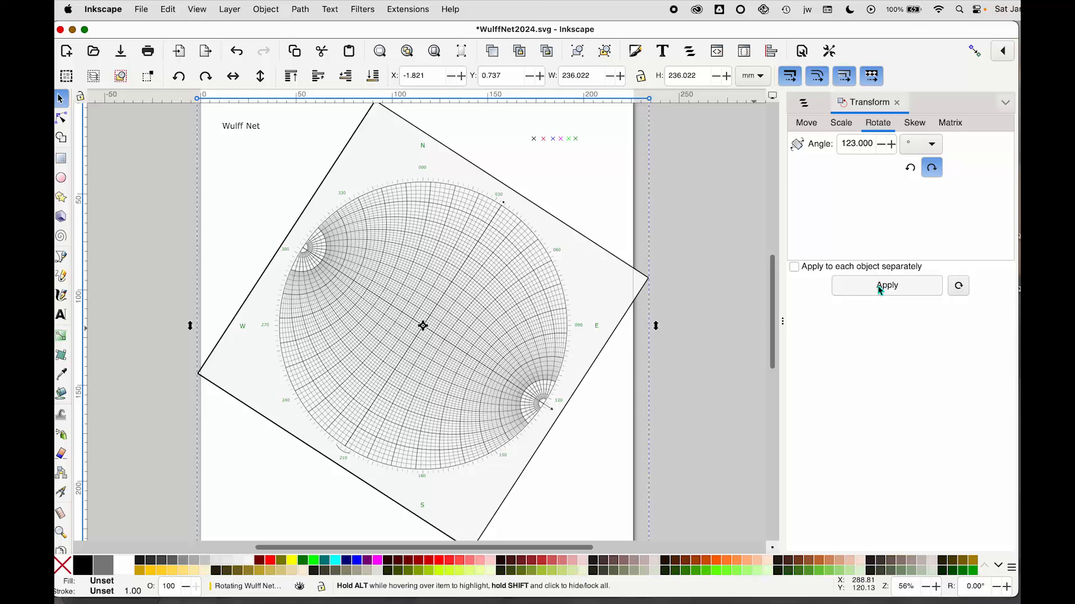
left_click(880, 286)
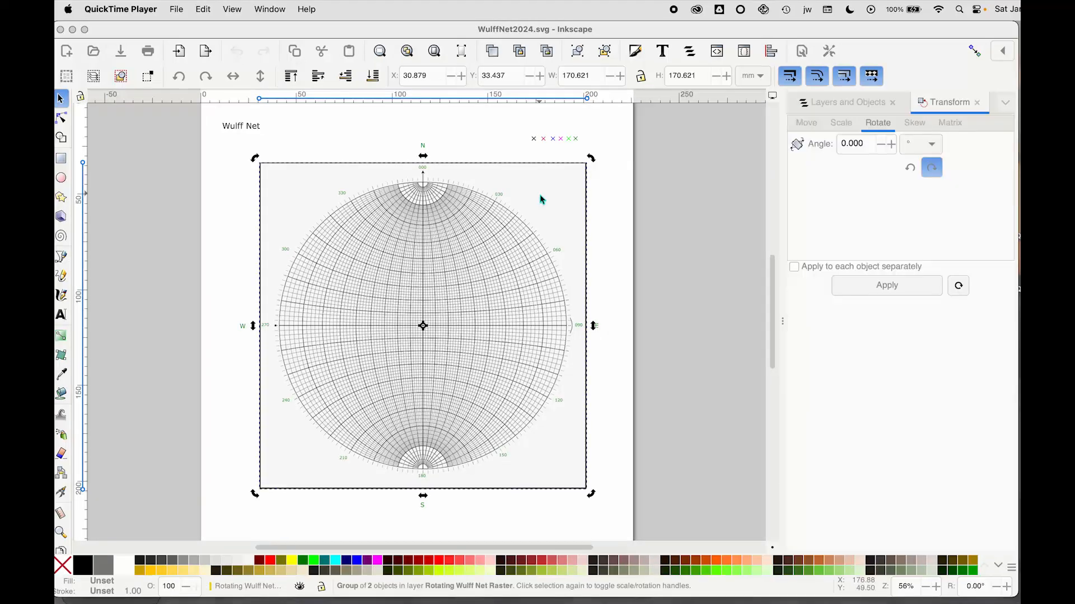
- Rotate the Wulff net group 123° clockwise about its centre
left_click(540, 201)
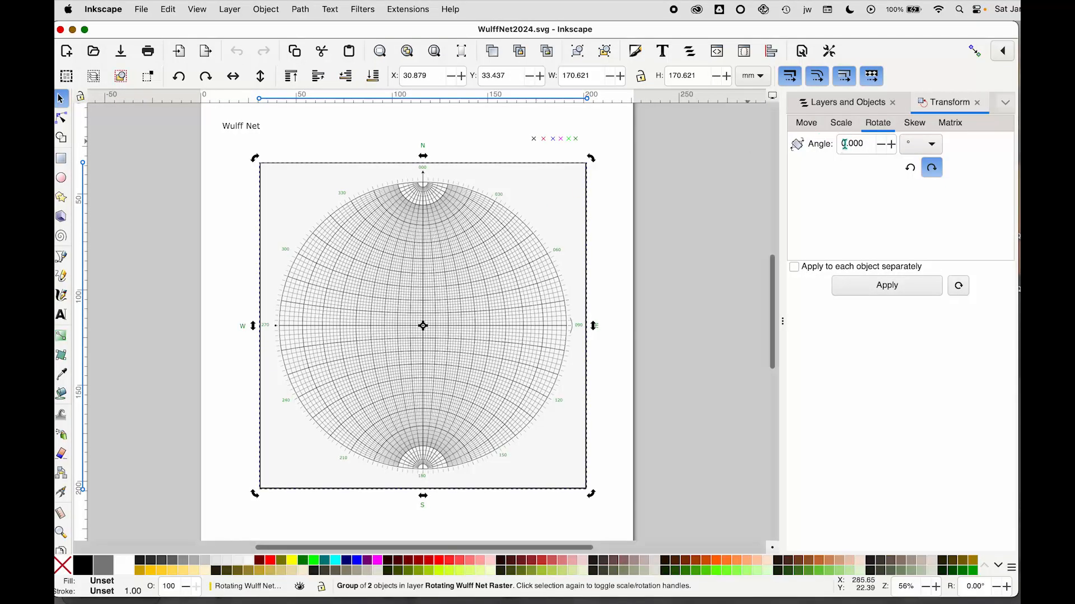
left_click_drag(846, 144, 880, 146)
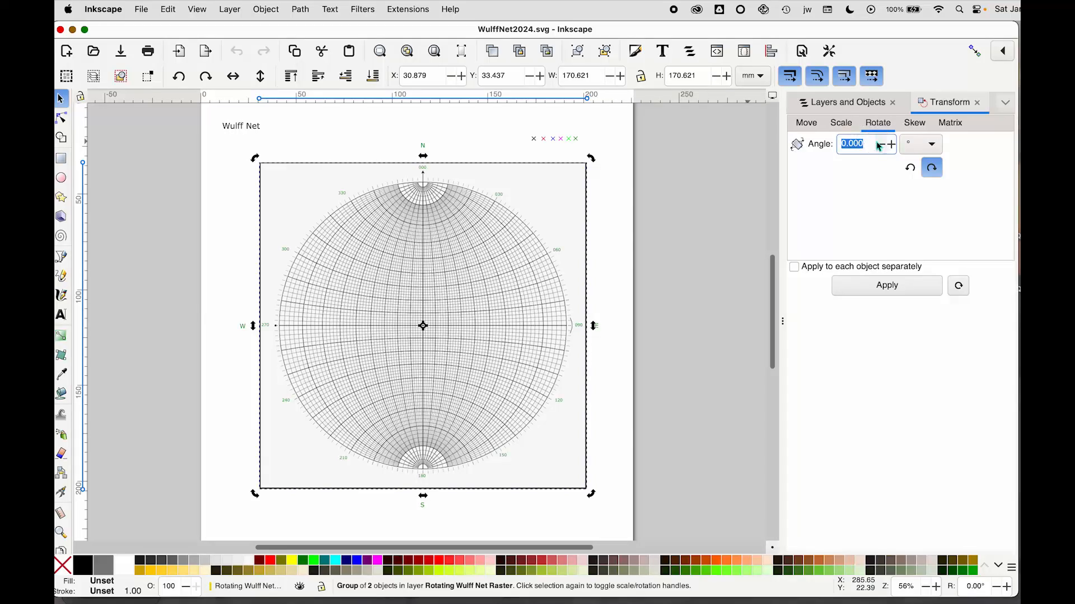
type("123")
left_click(878, 288)
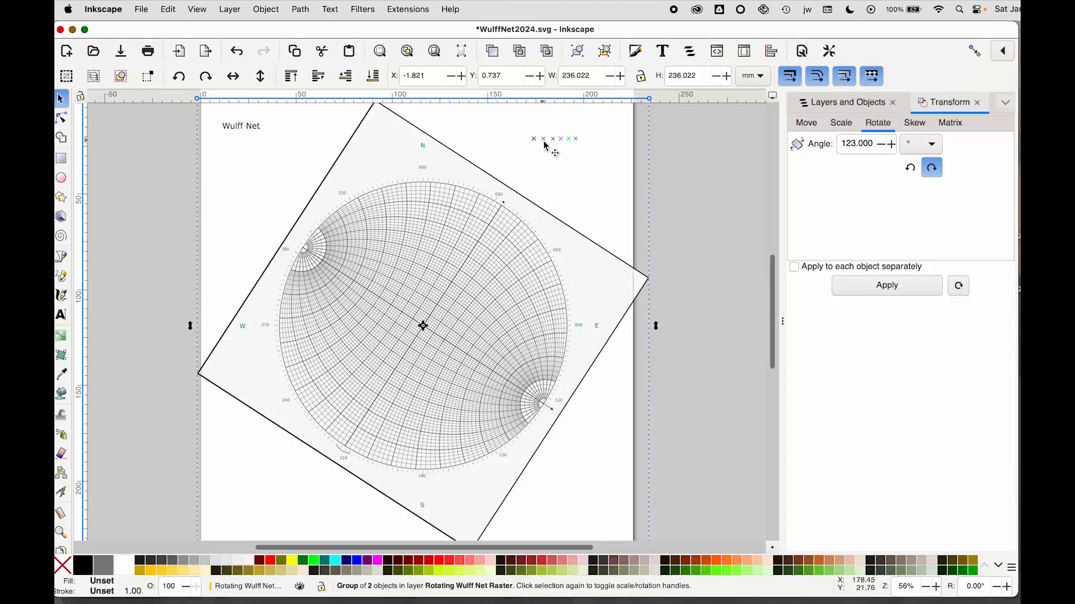
- Show the layer list and move the red cross symbol onto the rotated net's north pole near the 120° mark
left_click(823, 103)
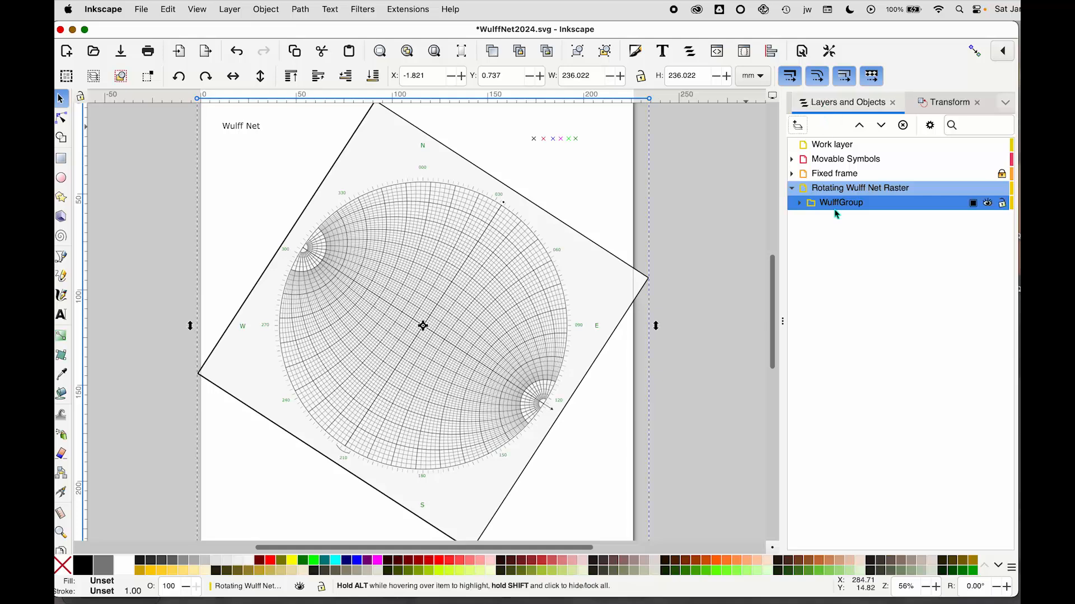
left_click(544, 144)
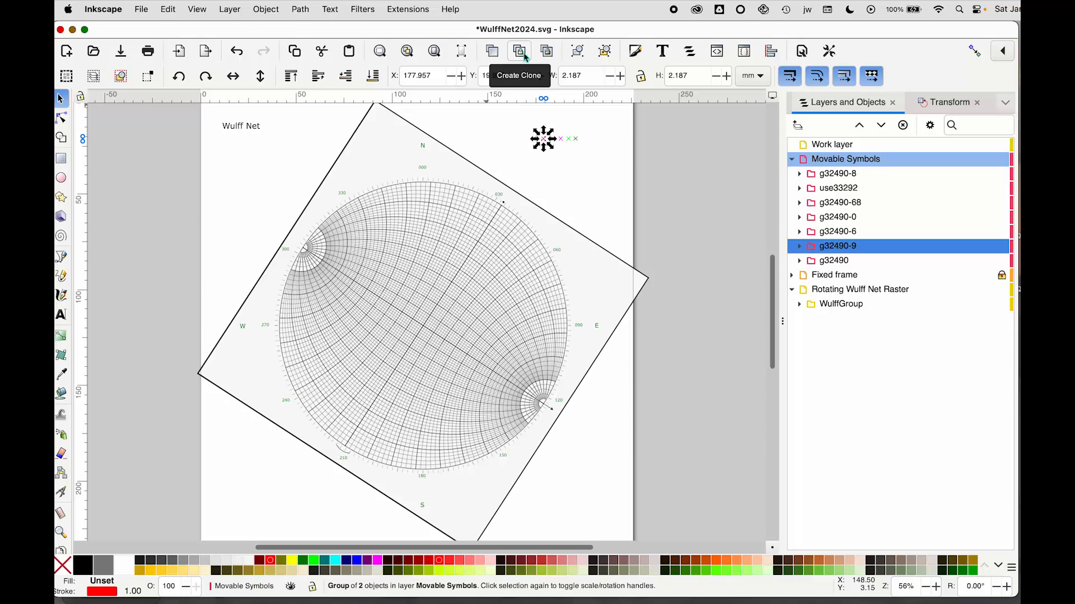
left_click(544, 142)
left_click_drag(544, 141, 544, 408)
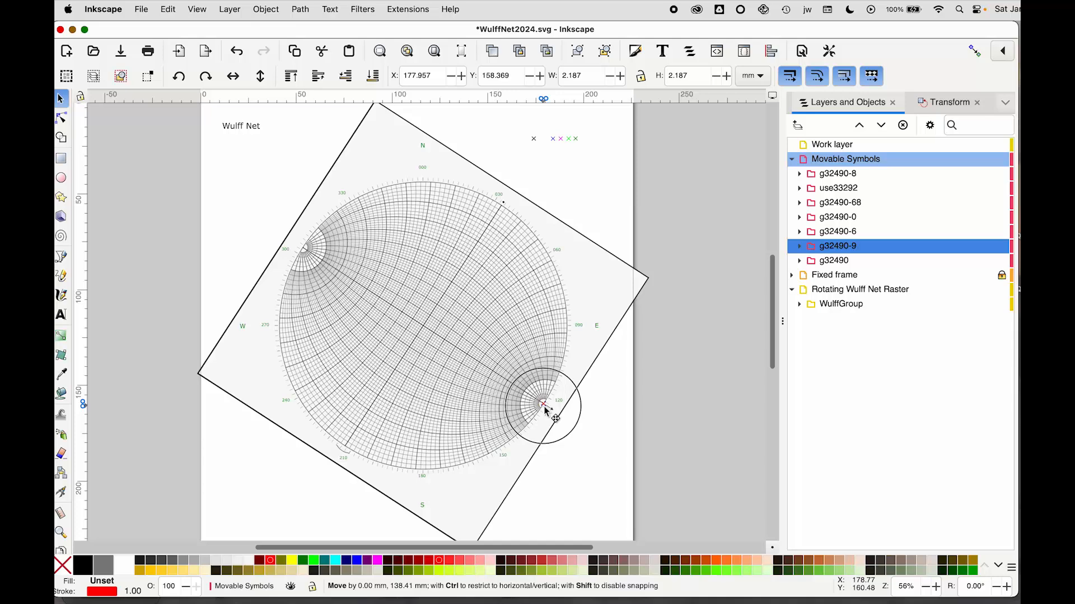
- Move the red cross inward along the net's straight north-south axis and nudge it to X 146.316, Y 137.977 mm
left_click_drag(545, 409, 485, 369)
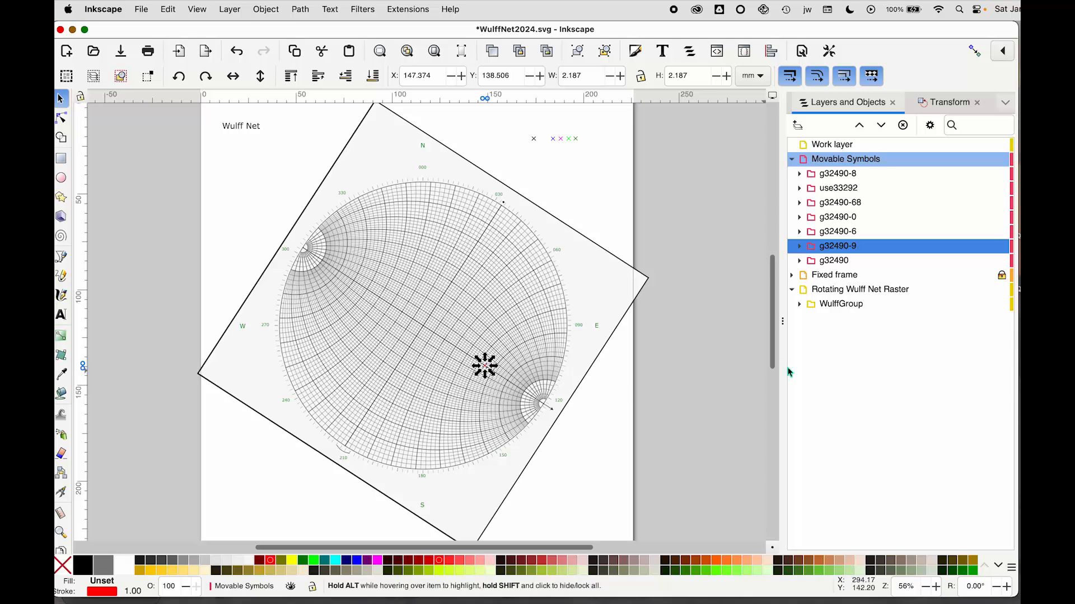
key("Left")
key("Left")
key("Up")
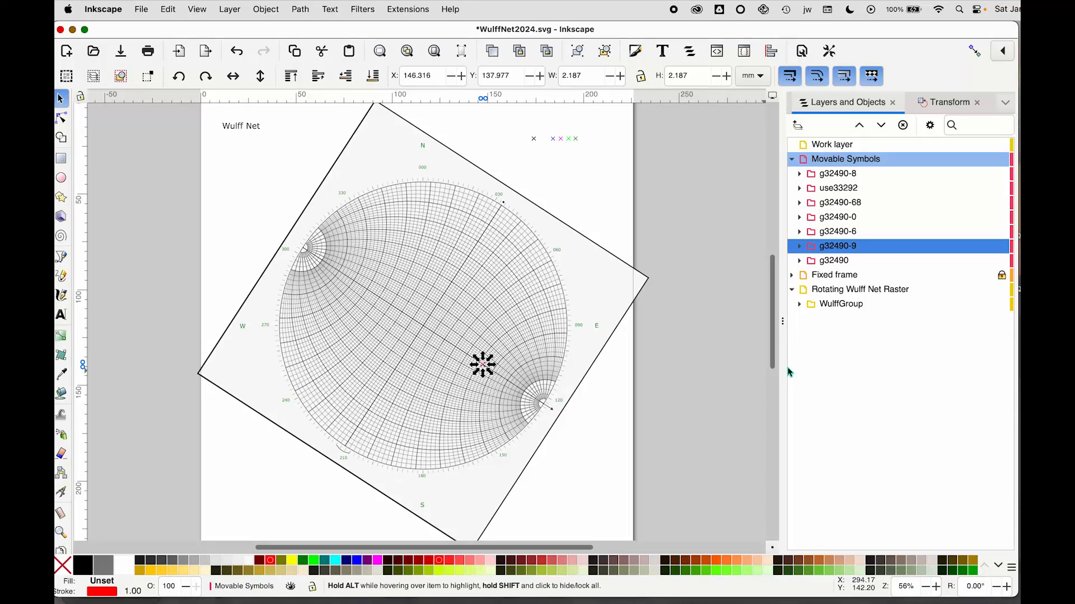
- Return the WulffGroup net to its unrotated orientation, with its north pole back at the 000 mark
left_click(614, 301)
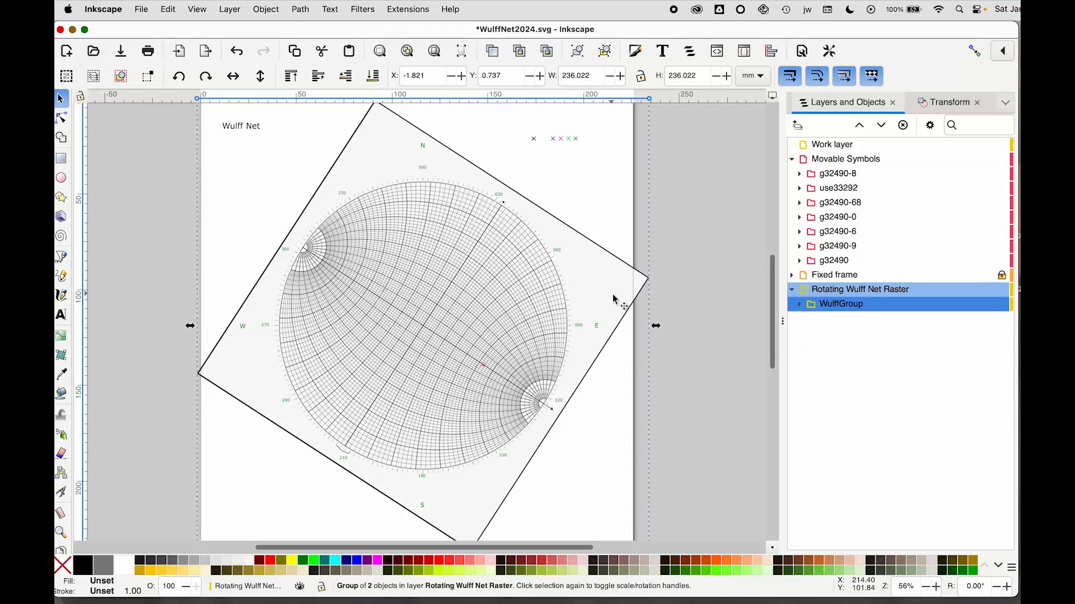
key("ctrl+z")
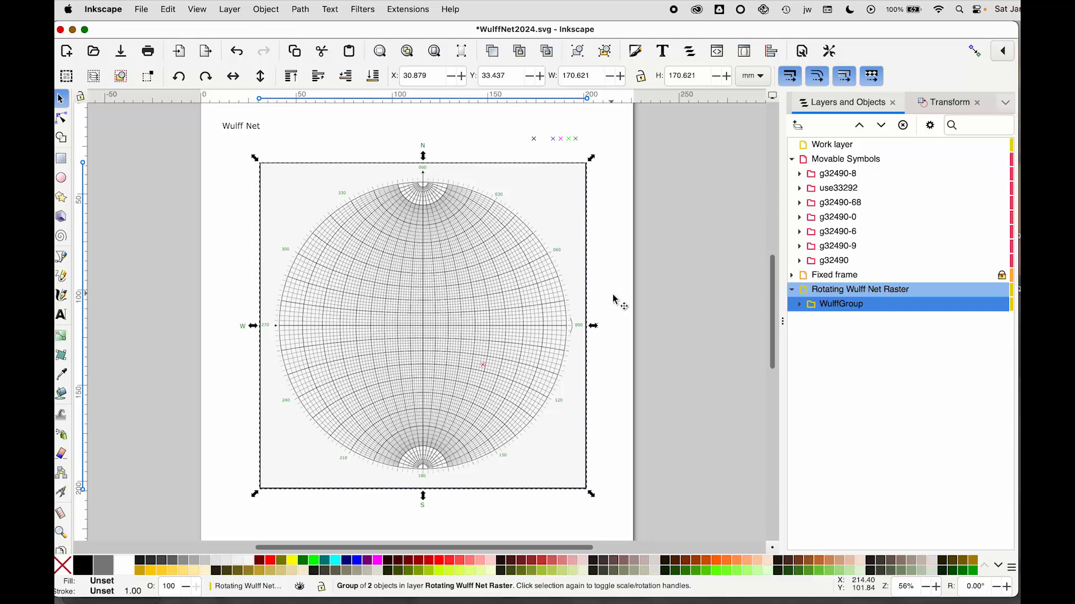
- Move the red cross symbol inside the net from the Movable Symbols layer to the Work layer
left_click(487, 370)
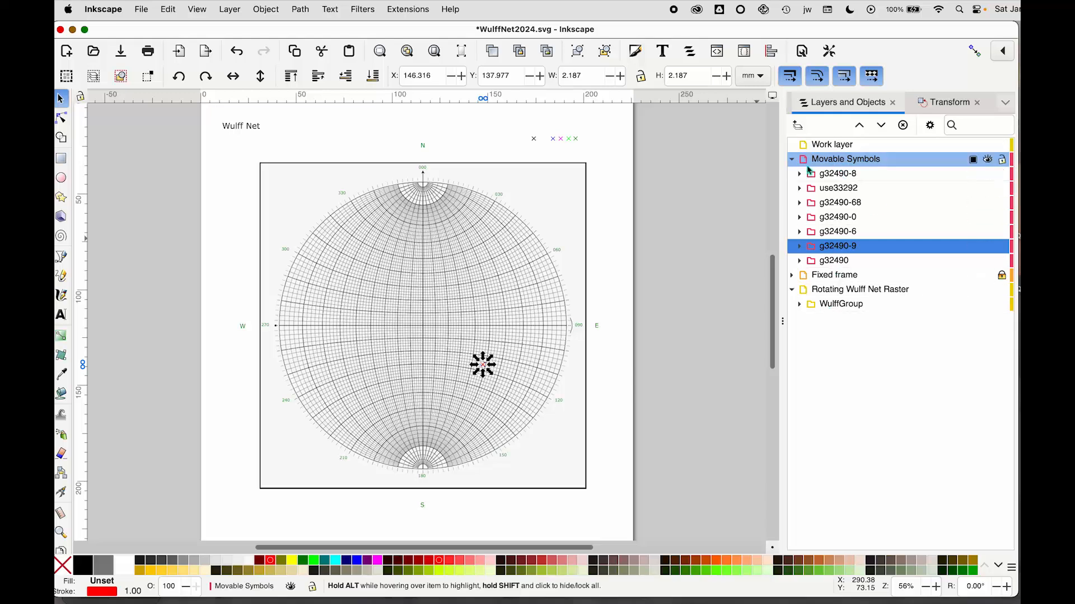
right_click(870, 250)
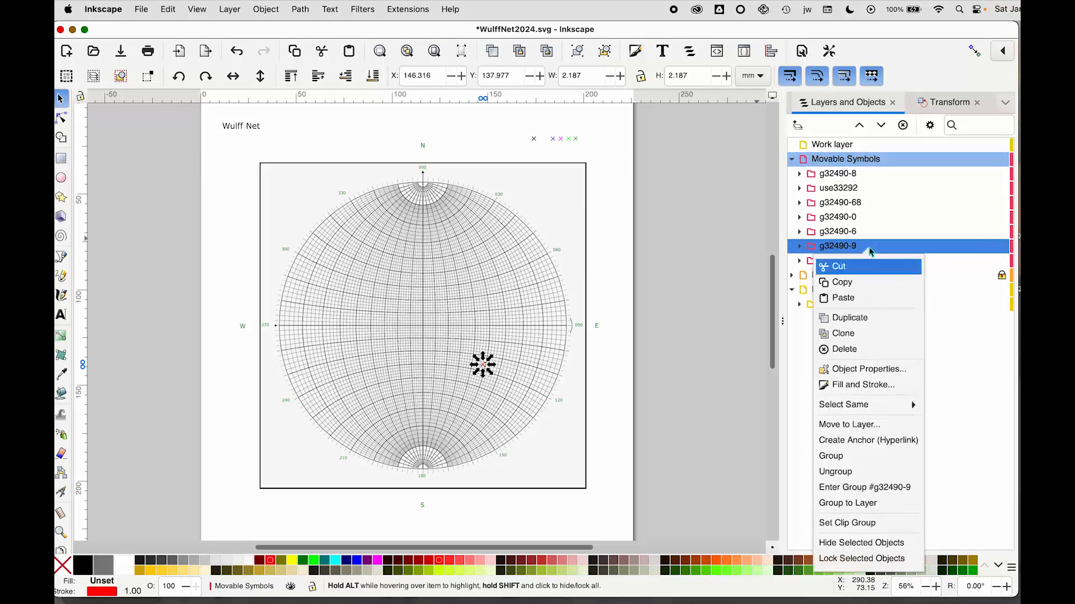
left_click(863, 429)
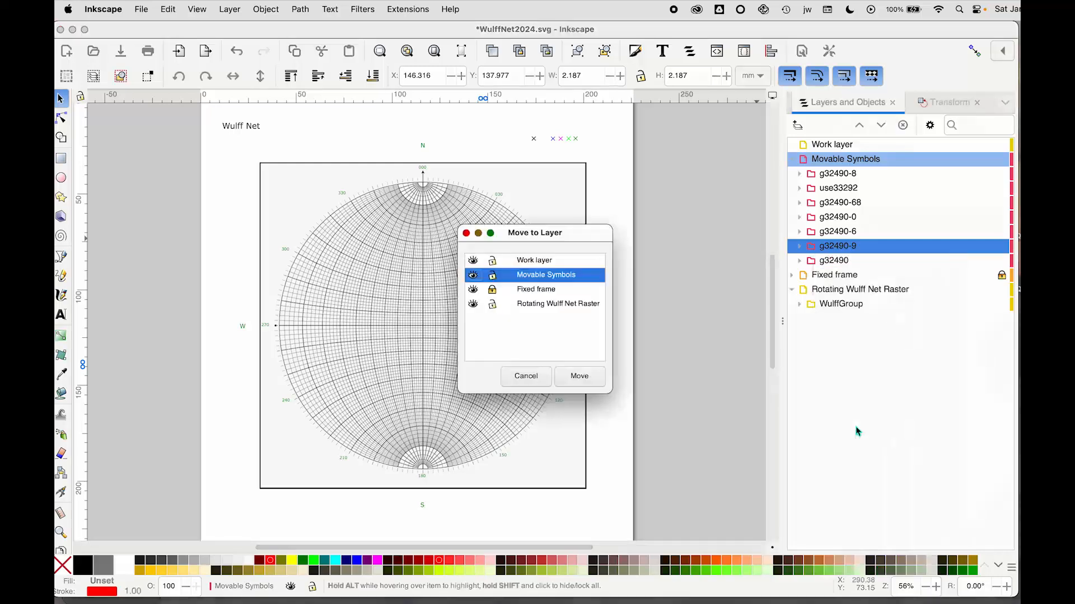
left_click(526, 261)
left_click(582, 380)
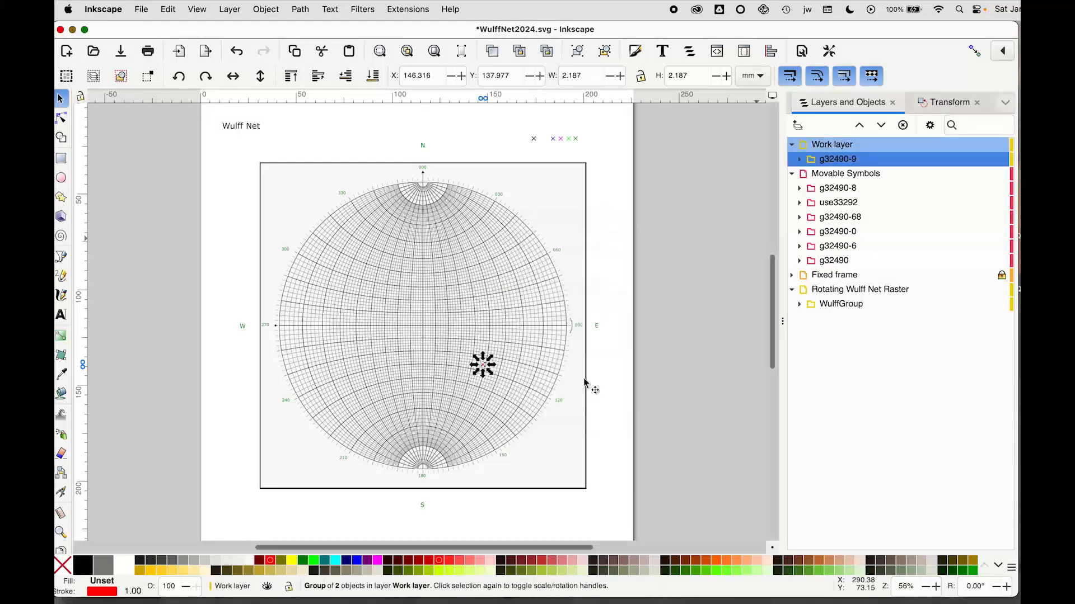